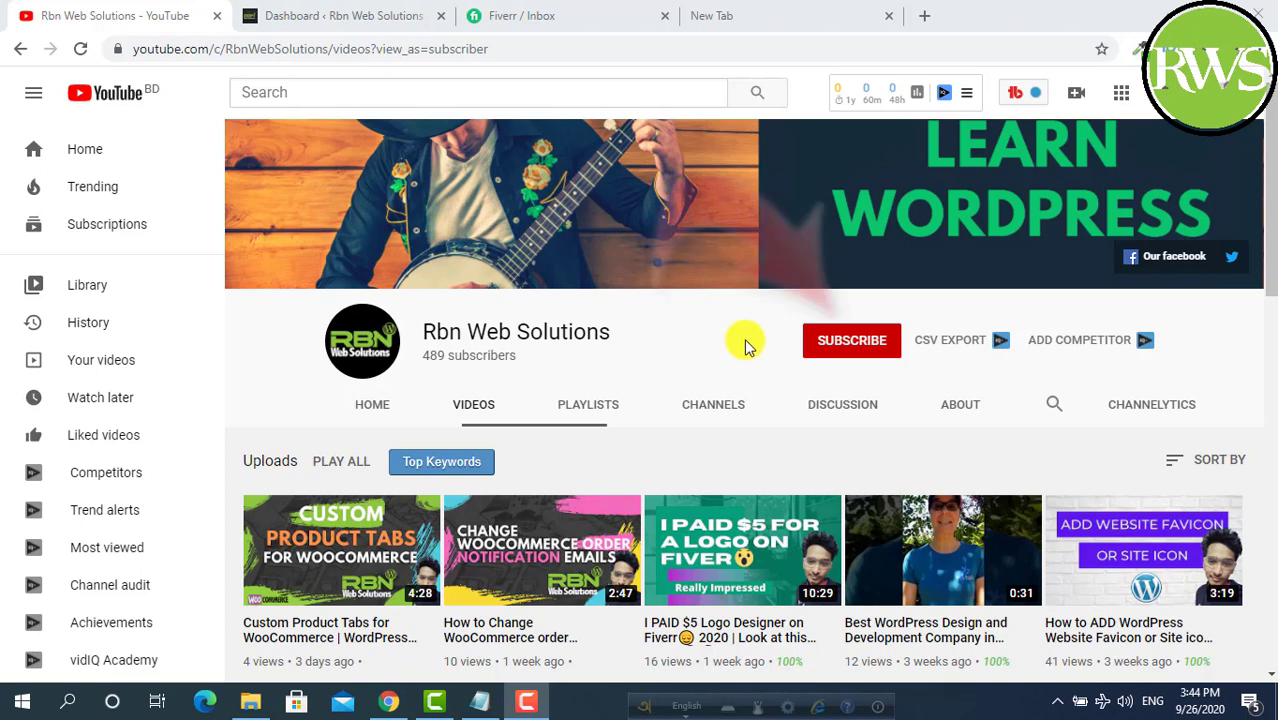
Subscribe to the Rbn Web Solutions YouTube channel
click(858, 348)
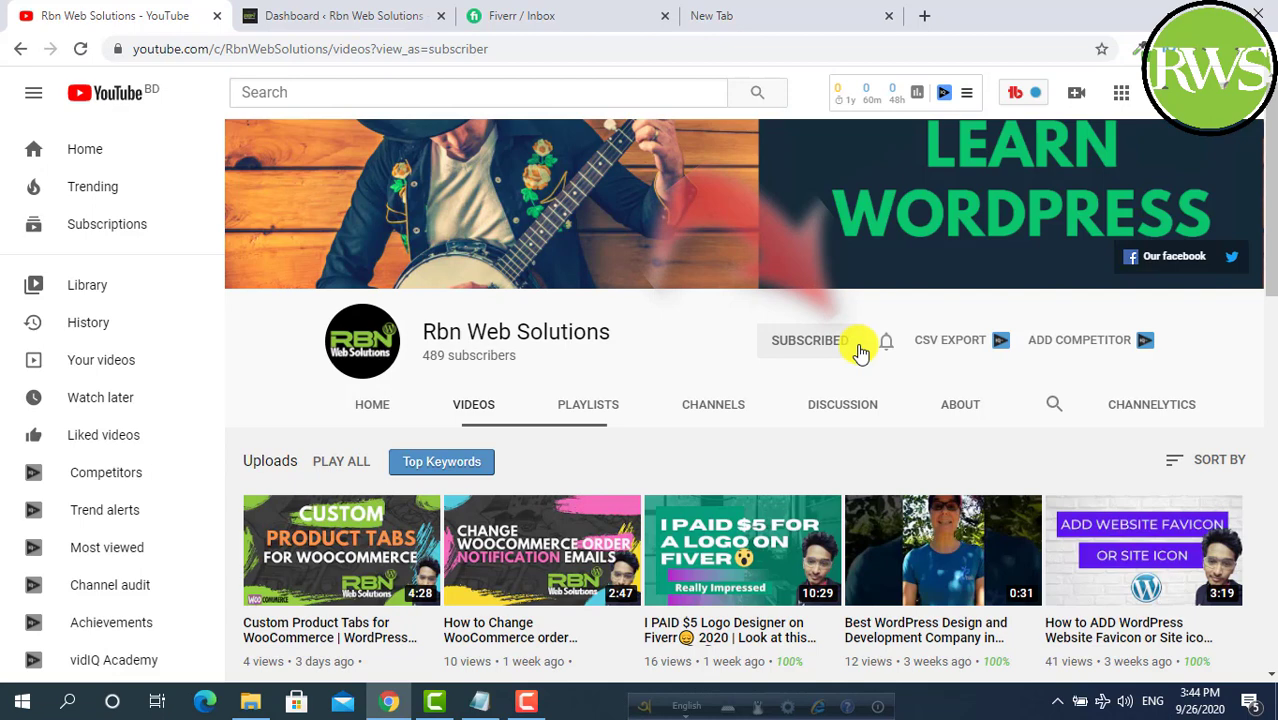
Switch to the WordPress dashboard and go to Plugins > Add New
click(325, 16)
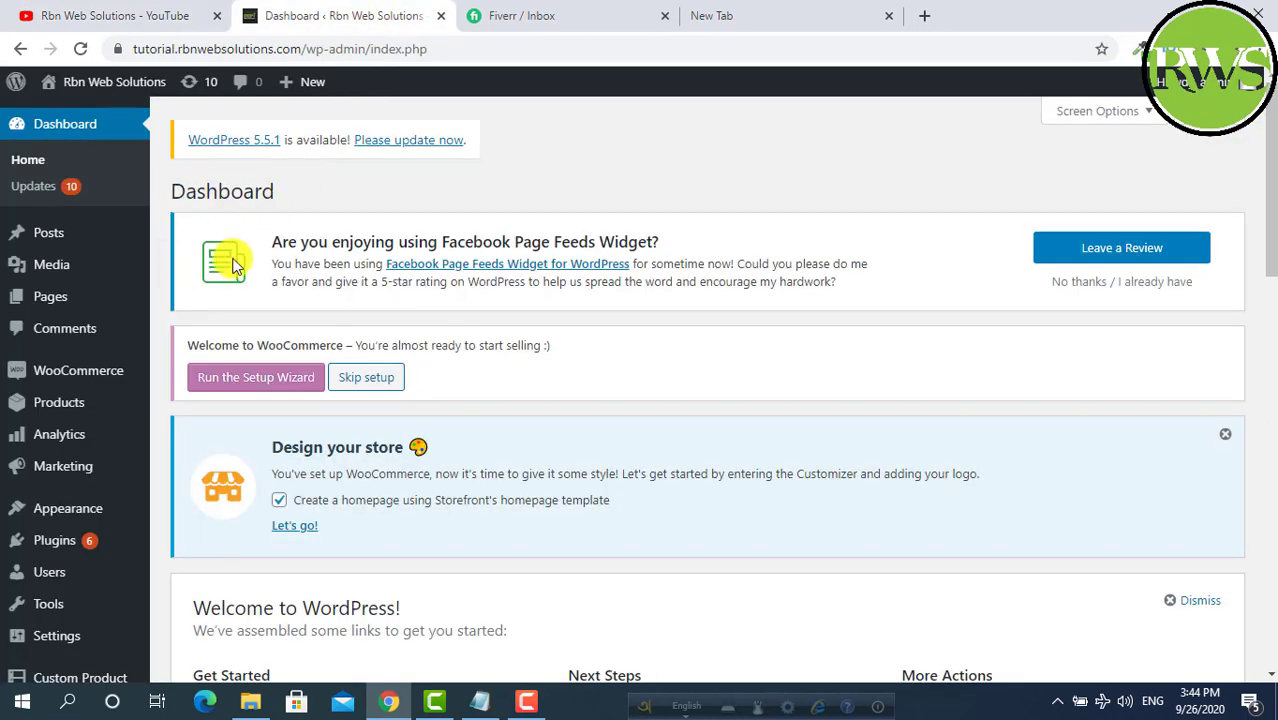
mouse_move(62, 541)
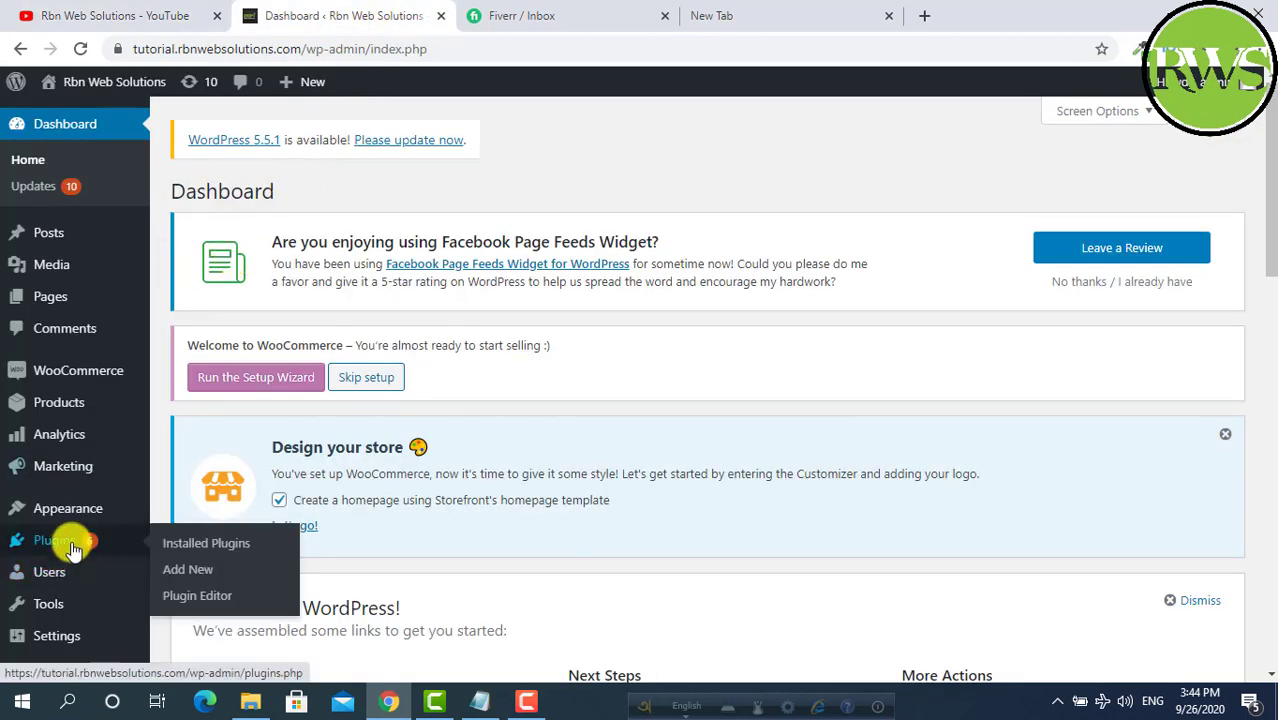
click(188, 570)
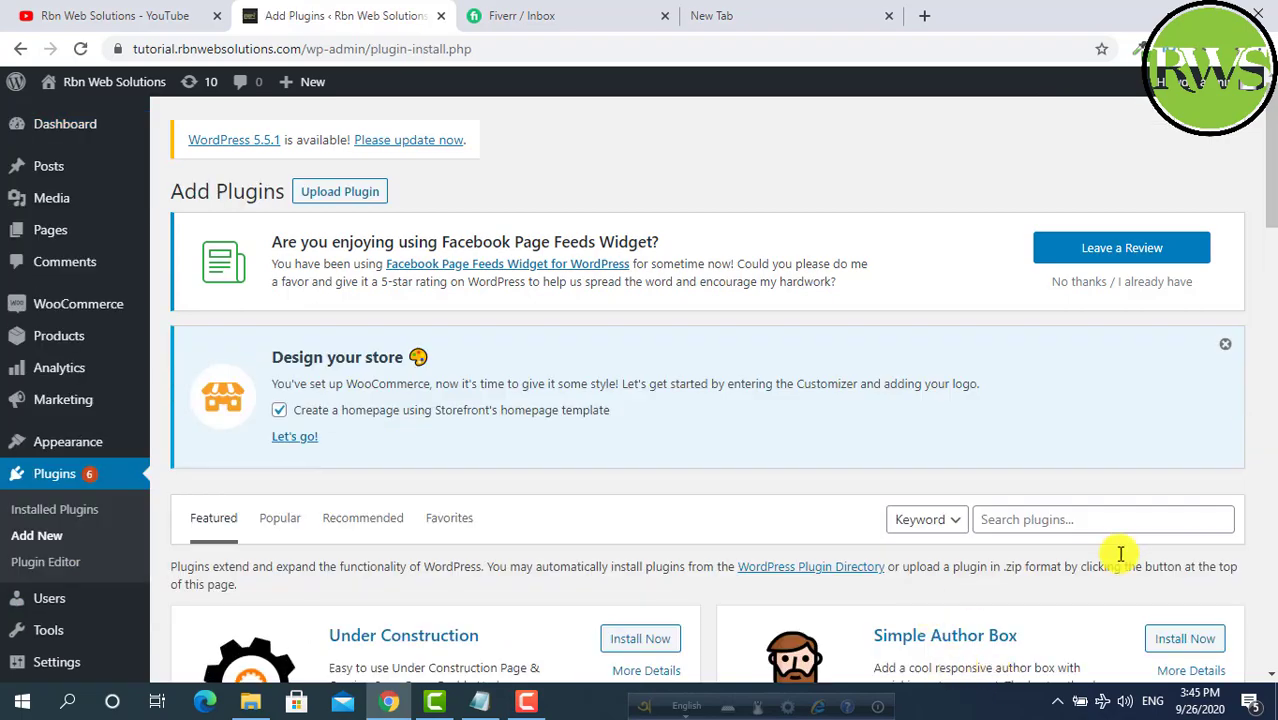
Search the directory for 'menu image', then install and activate Menu Image, Icons made easy
click(1128, 520)
text(me)
key(BackSpace)
key(BackSpace)
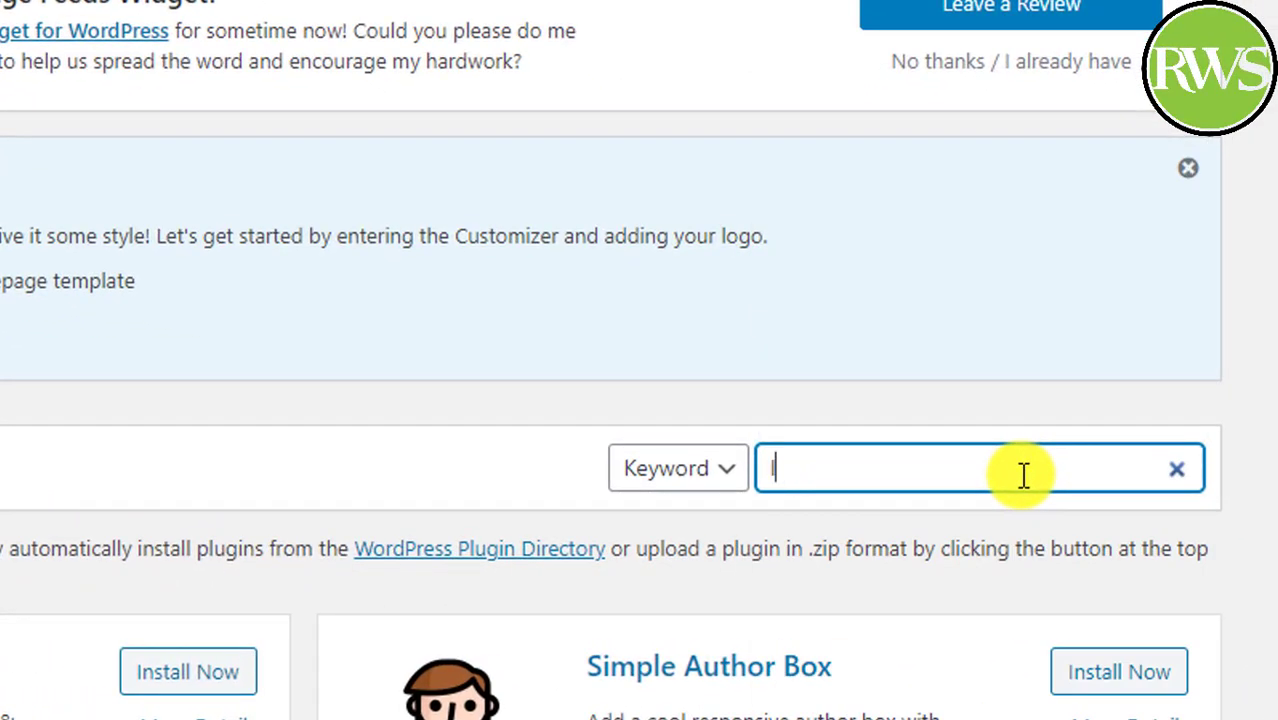
text(menu image)
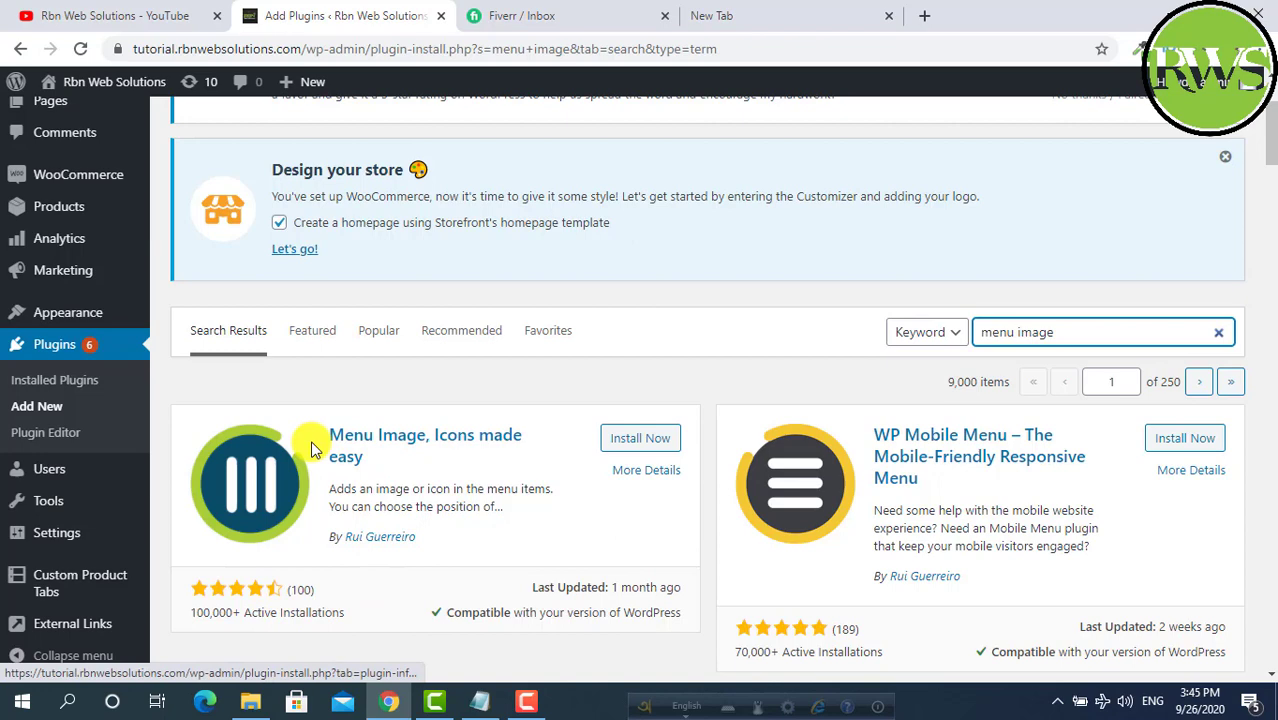
click(663, 441)
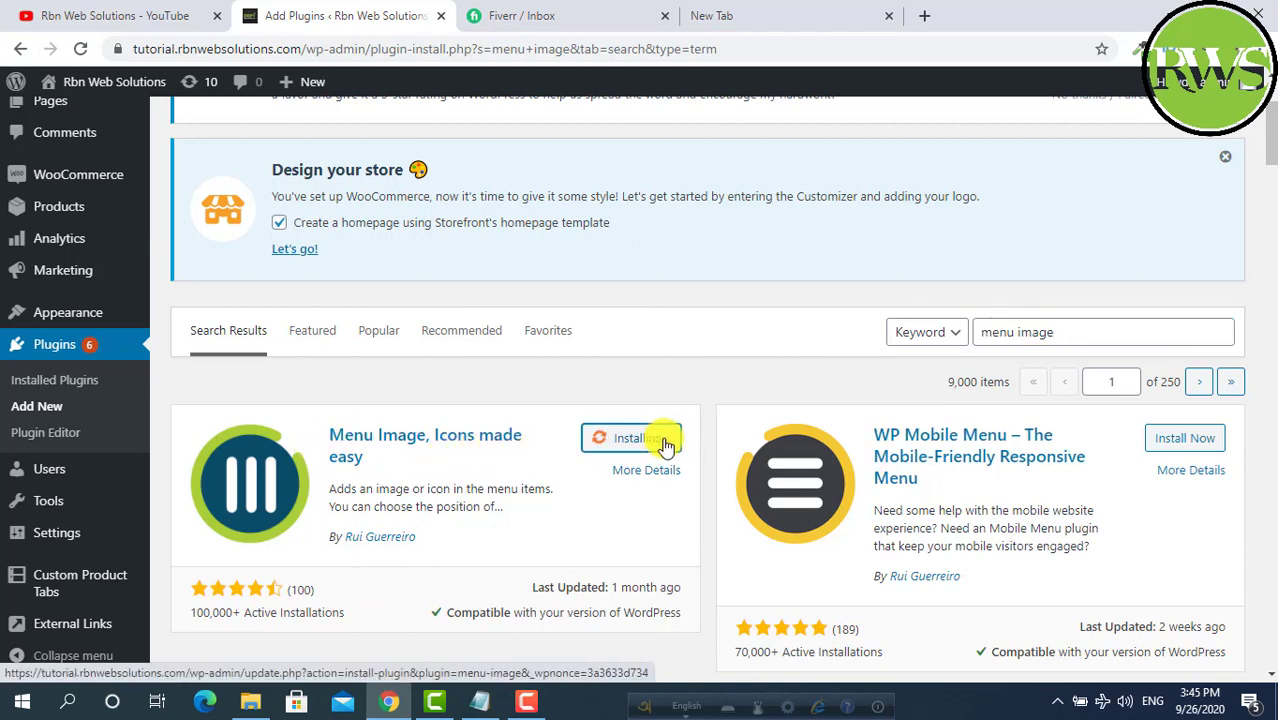
click(665, 442)
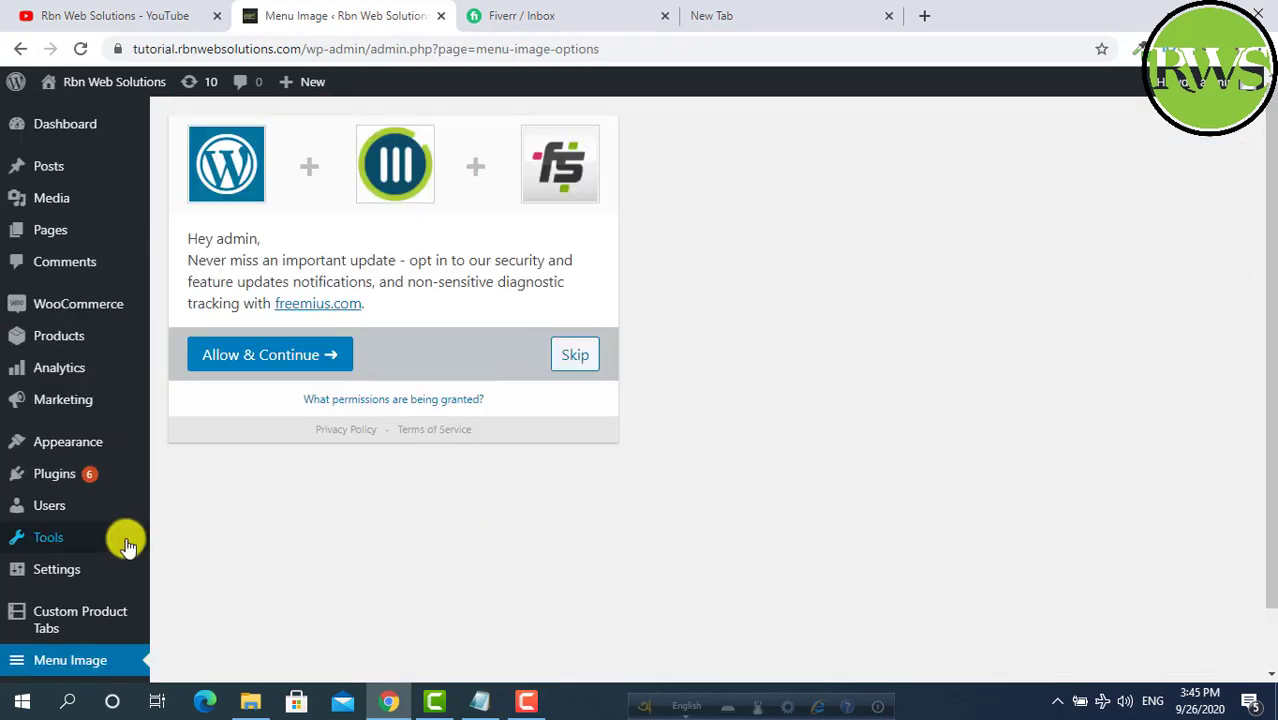
Open Appearance > Menus for the Primary Menu and enable the Image property in Screen Options
mouse_move(103, 455)
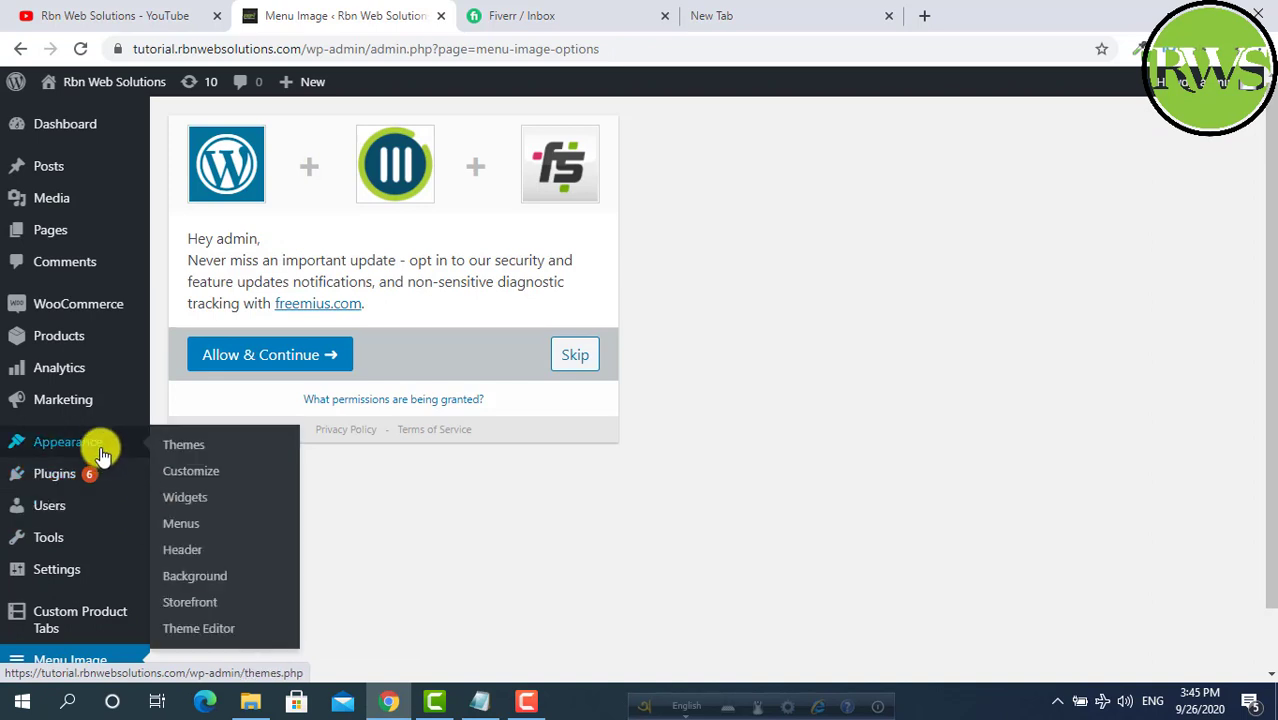
click(188, 525)
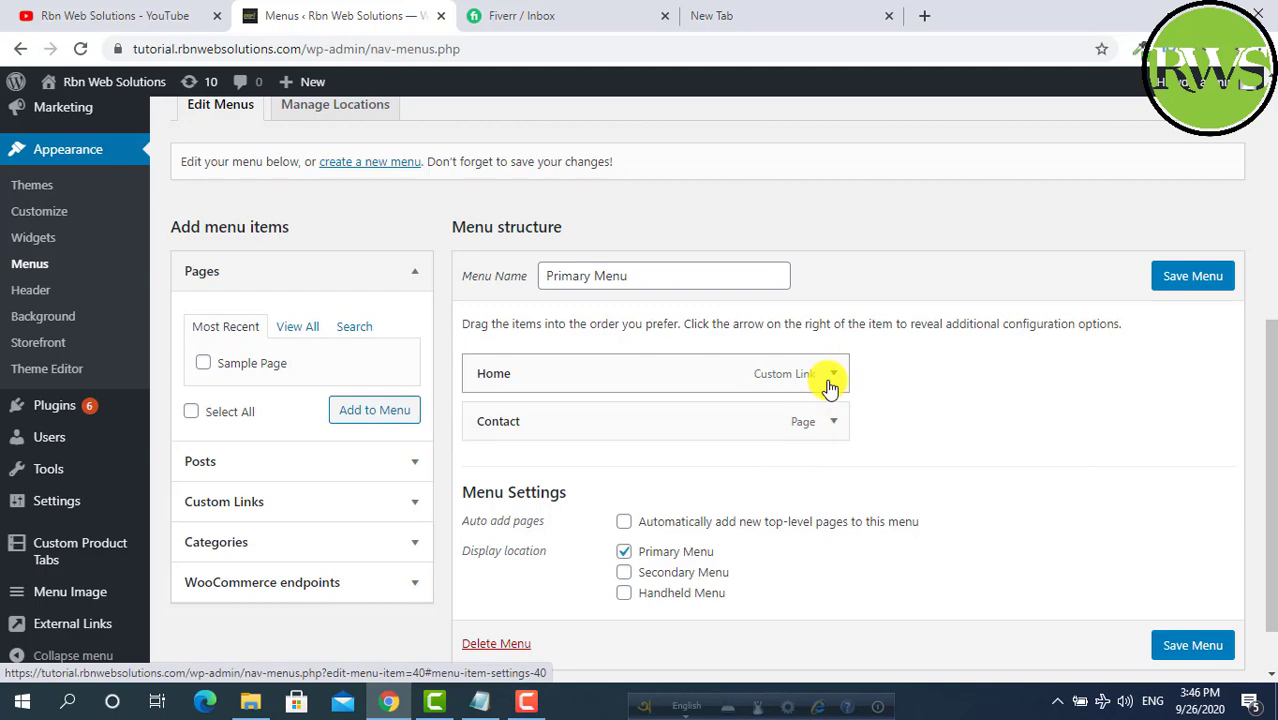
scroll(830, 388, up, 5)
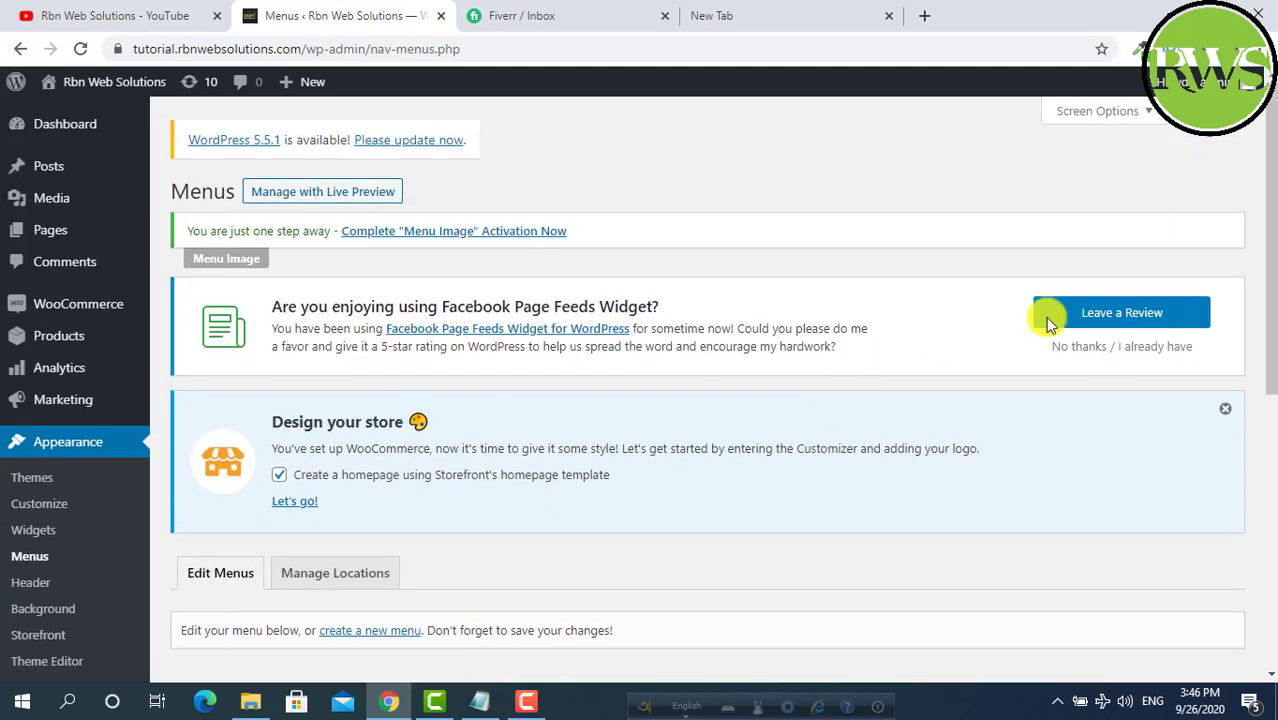
click(1120, 113)
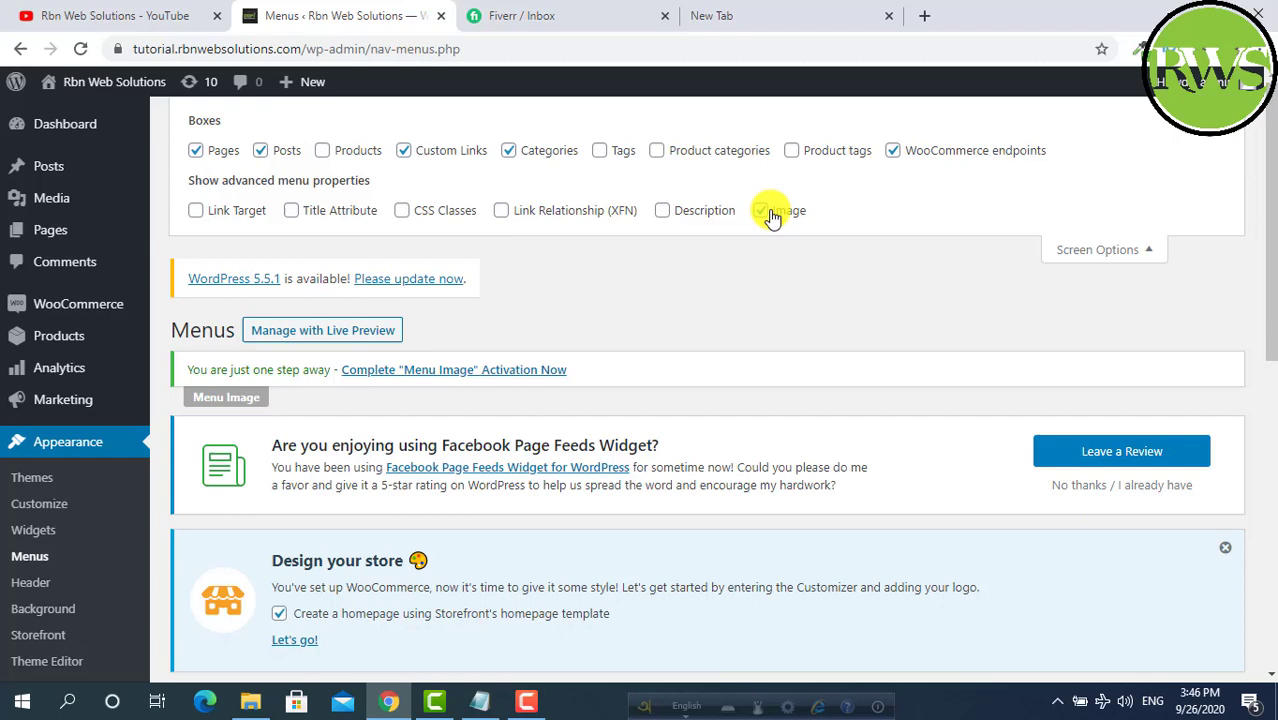
scroll(840, 328, down, 8)
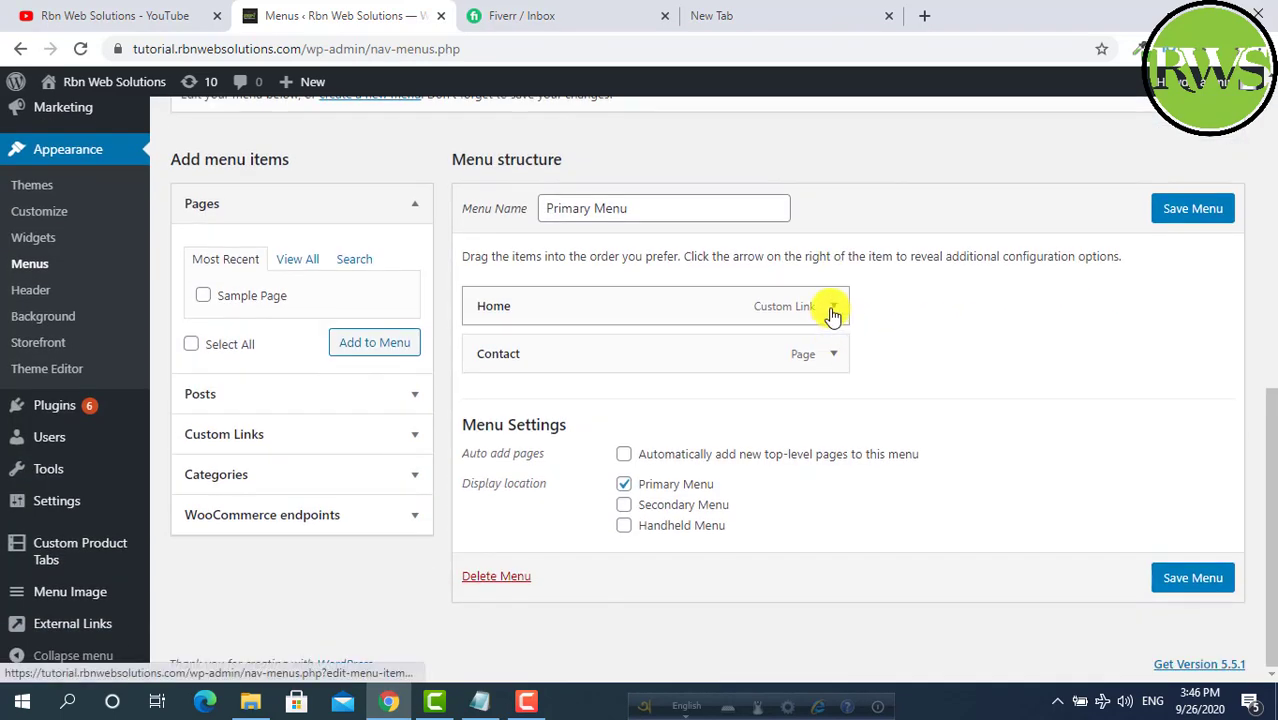
Upload home-icon.png through the Home item's image chooser and select it as Home's image
click(833, 314)
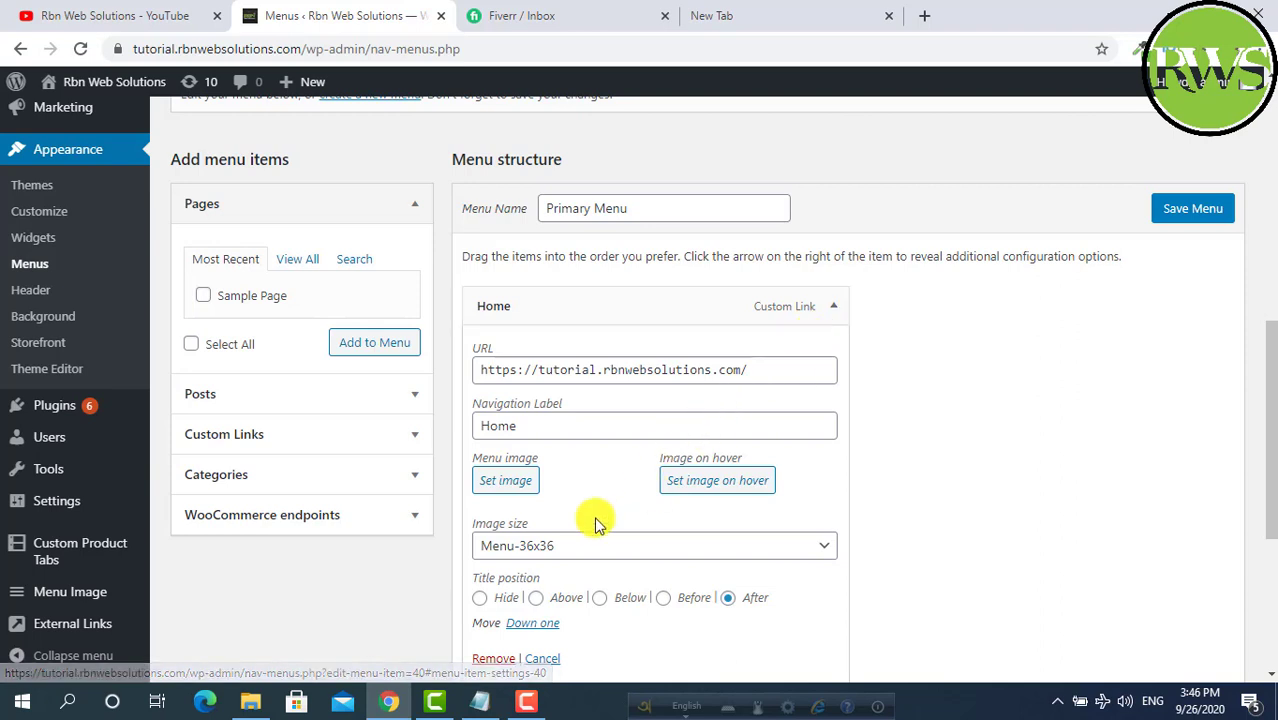
click(510, 485)
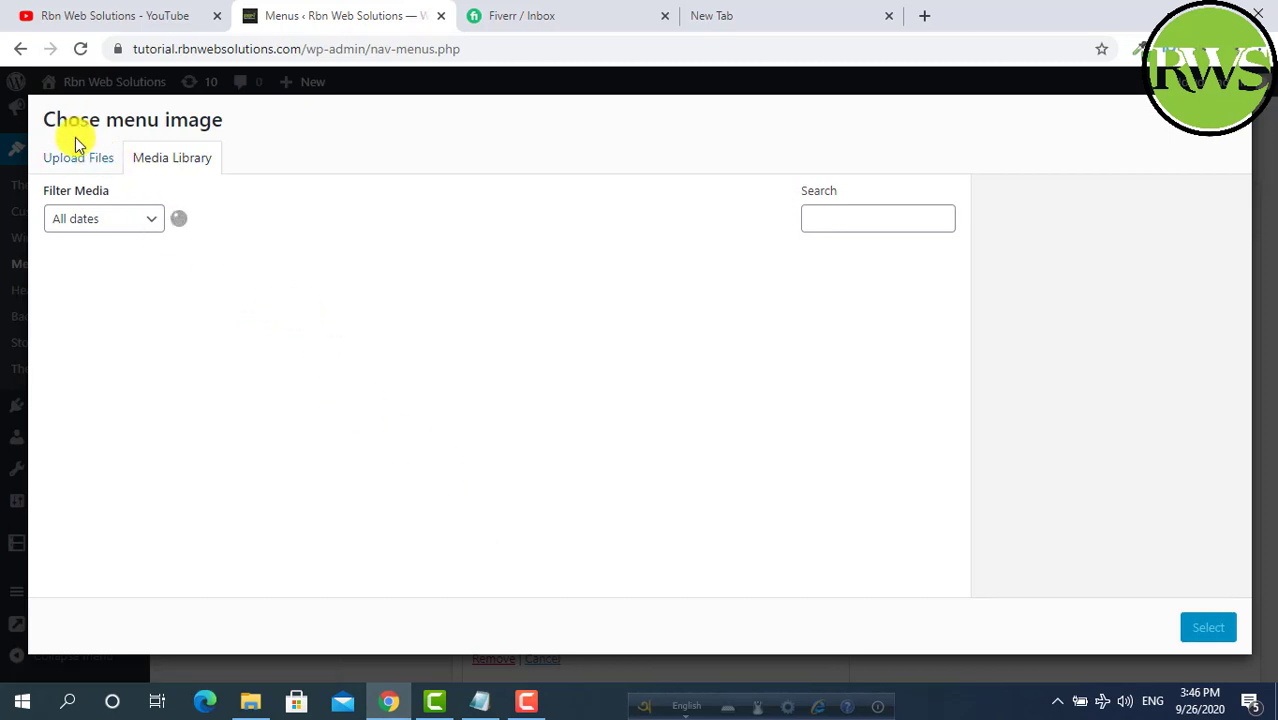
click(71, 159)
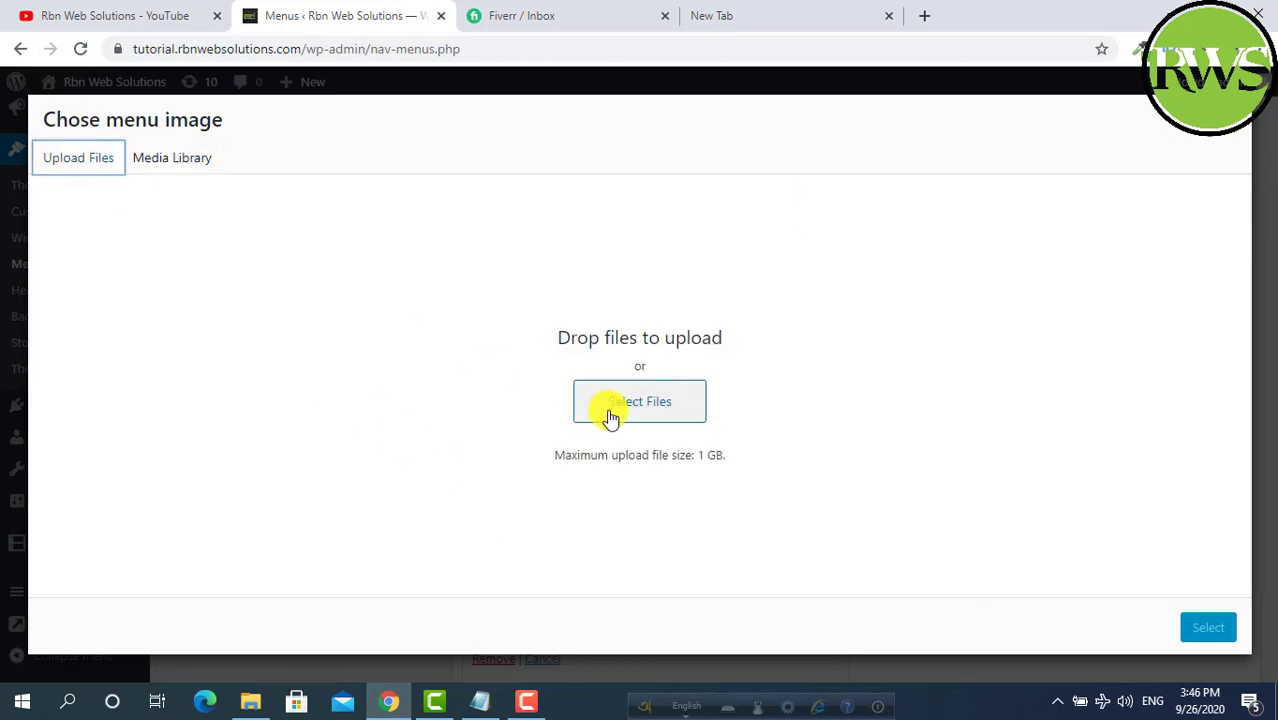
click(665, 401)
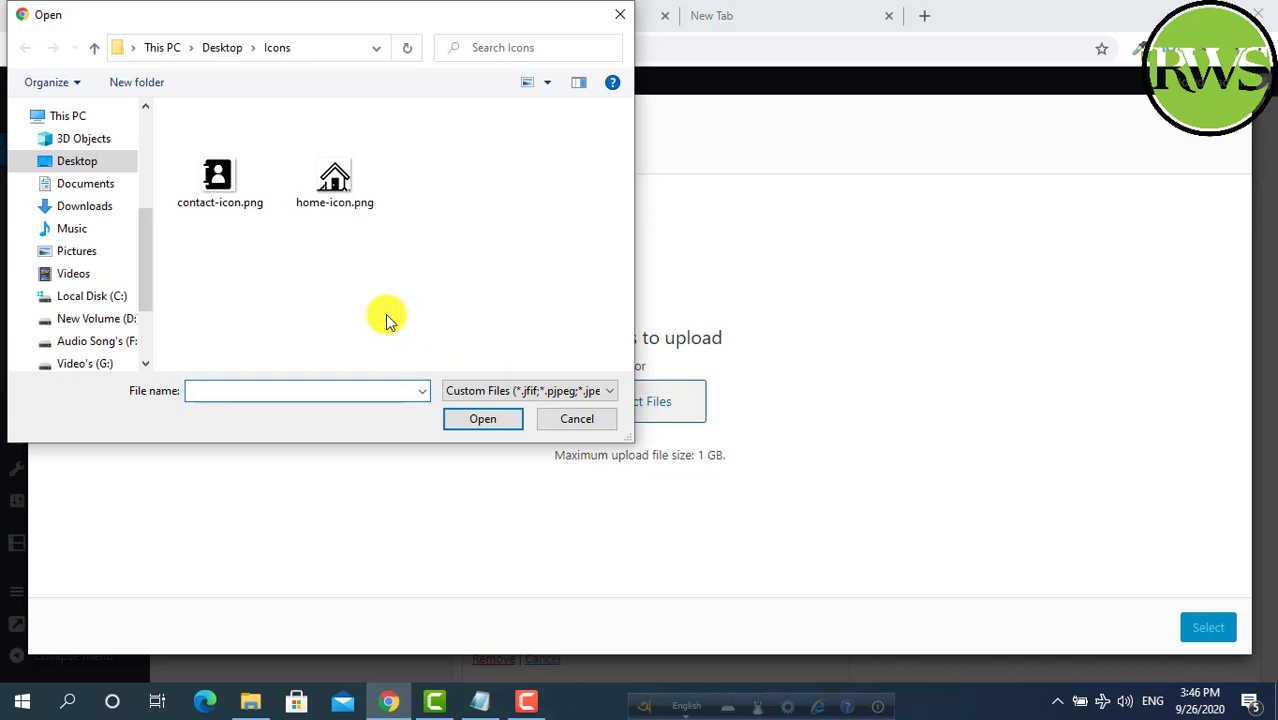
click(334, 198)
click(484, 420)
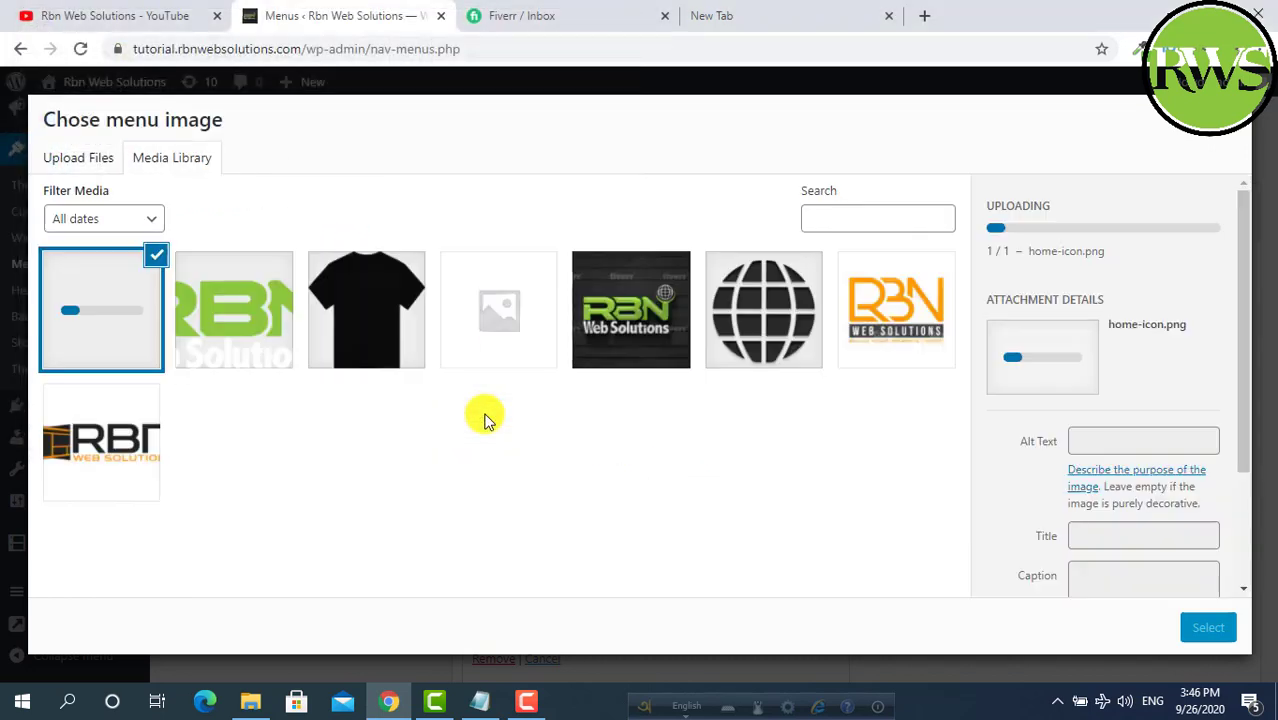
click(1208, 627)
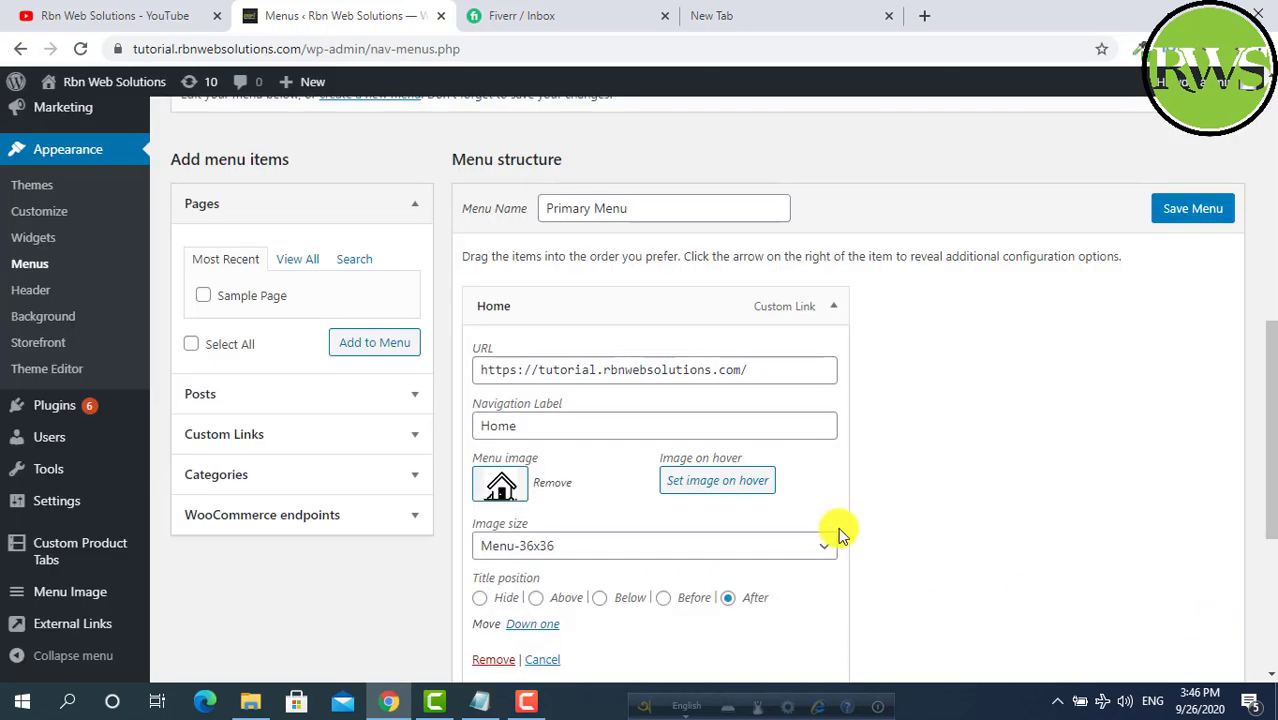
scroll(836, 531, down, 1)
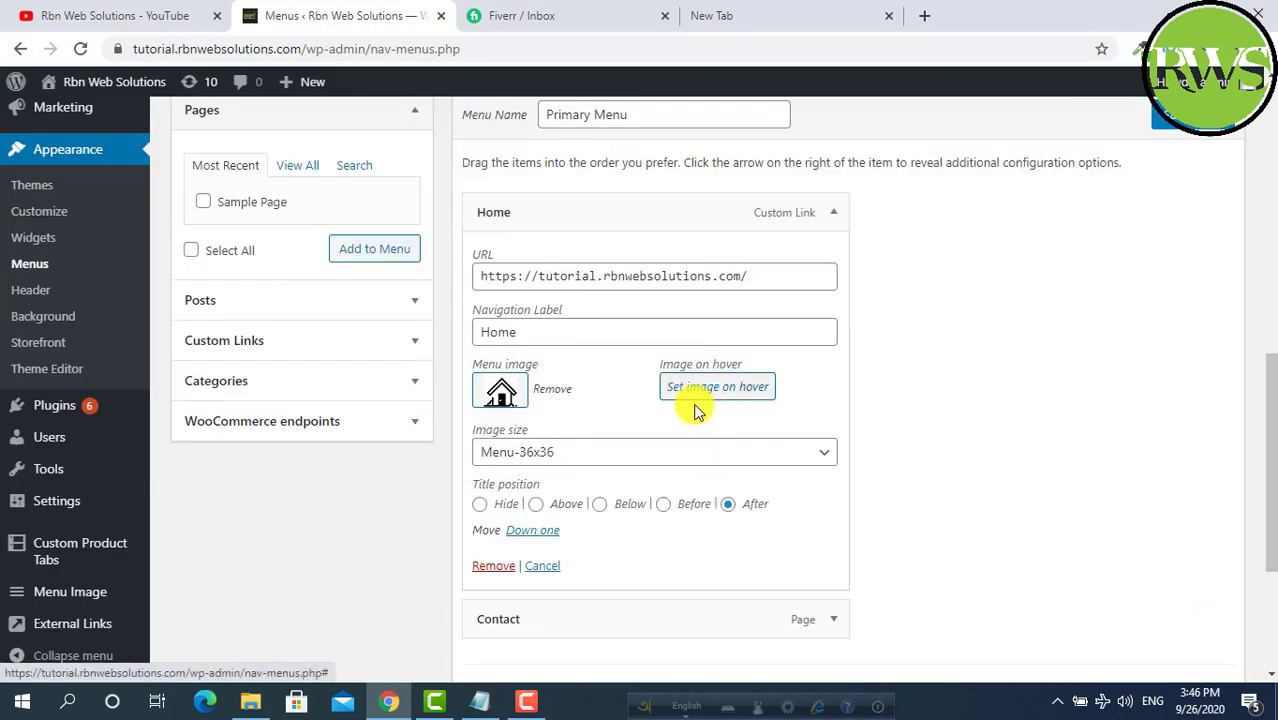
scroll(697, 413, down, 1)
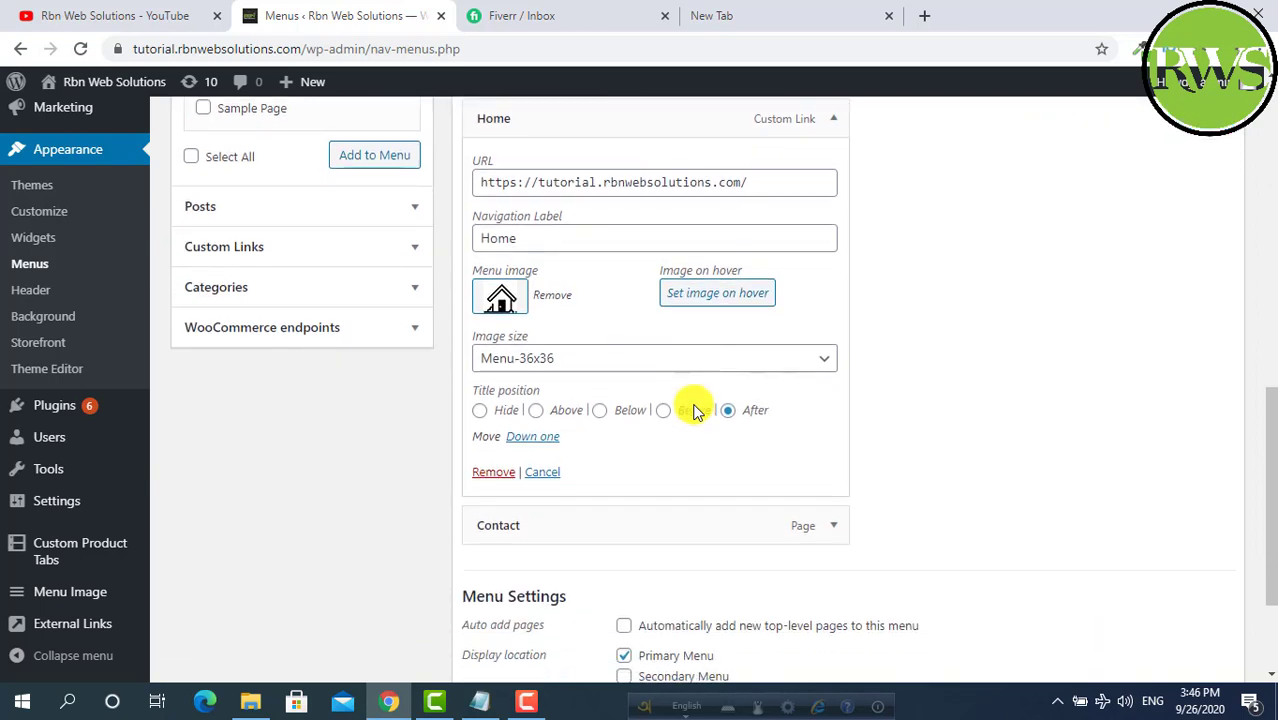
click(803, 367)
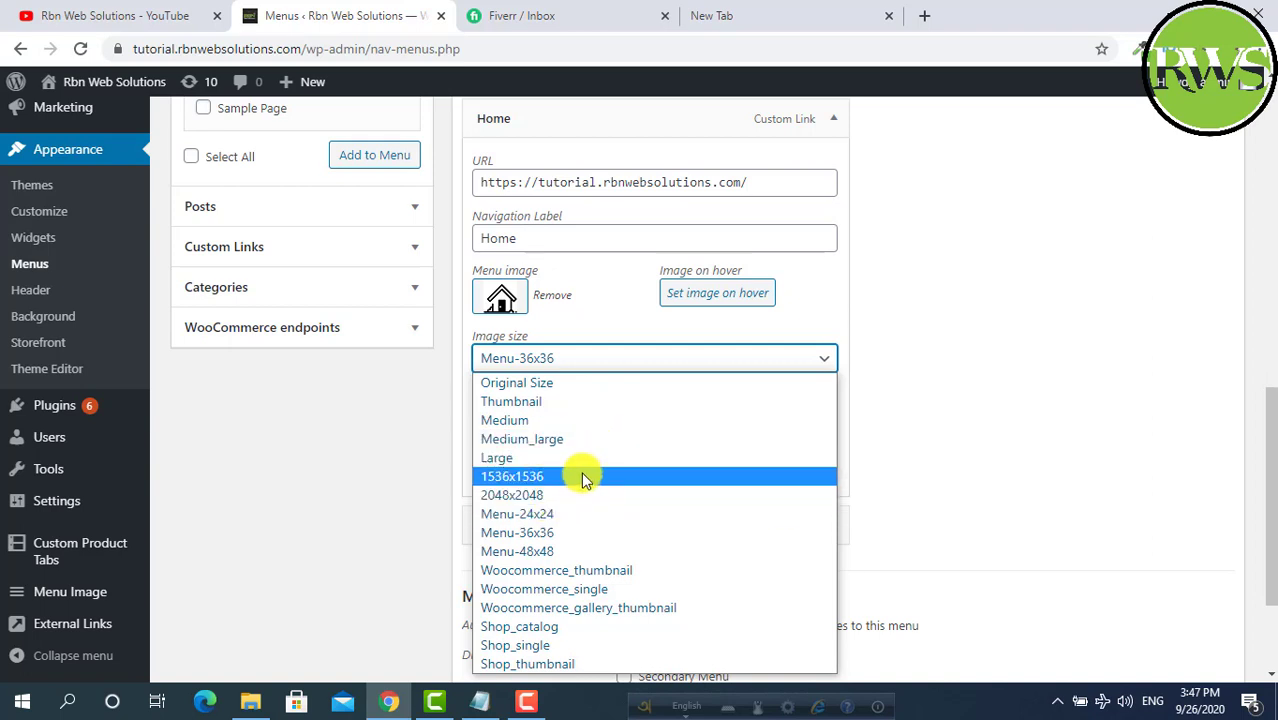
click(552, 533)
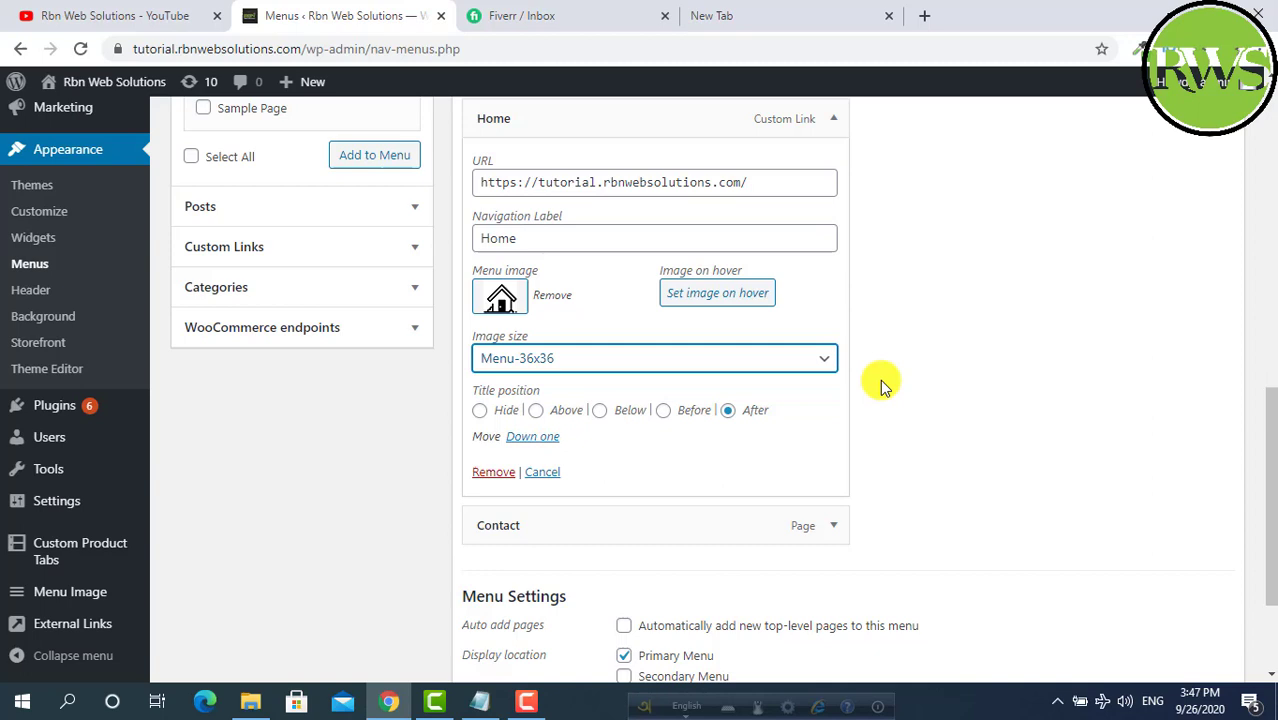
Upload contact-icon.png through the Contact item's image chooser and select it as its image
click(834, 525)
scroll(838, 527, down, 1)
scroll(836, 520, down, 1)
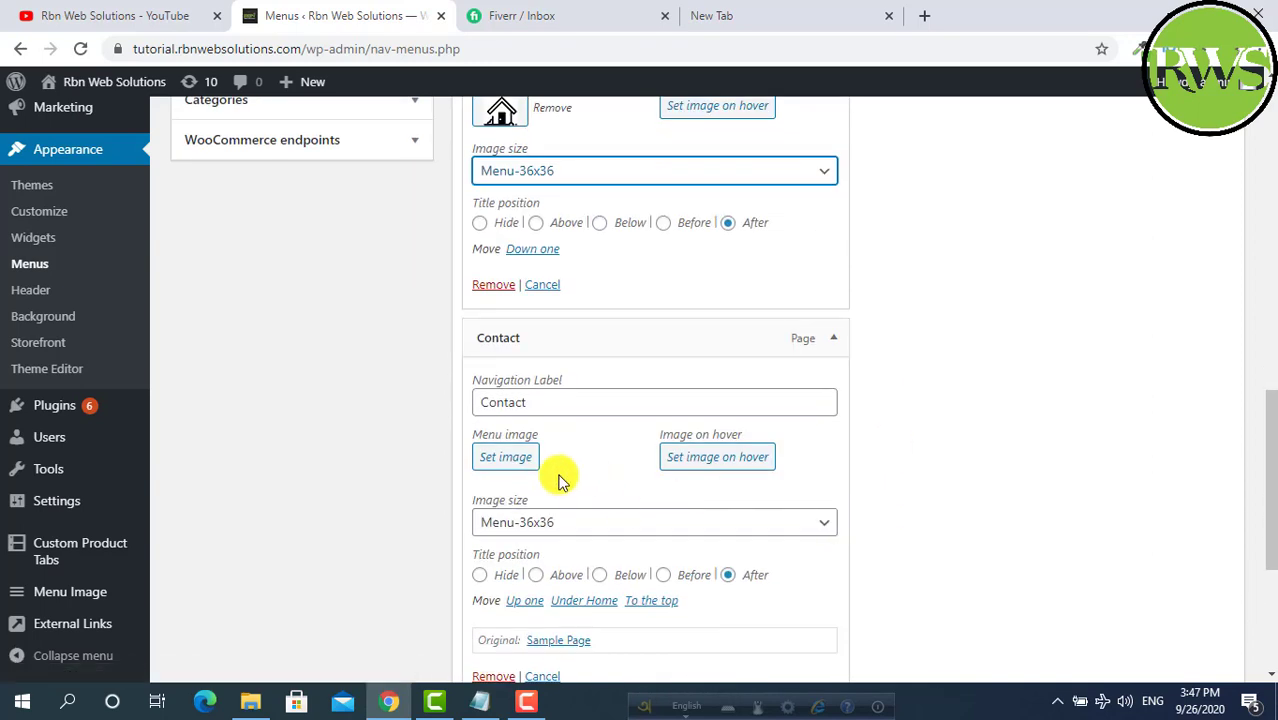
click(506, 459)
click(80, 160)
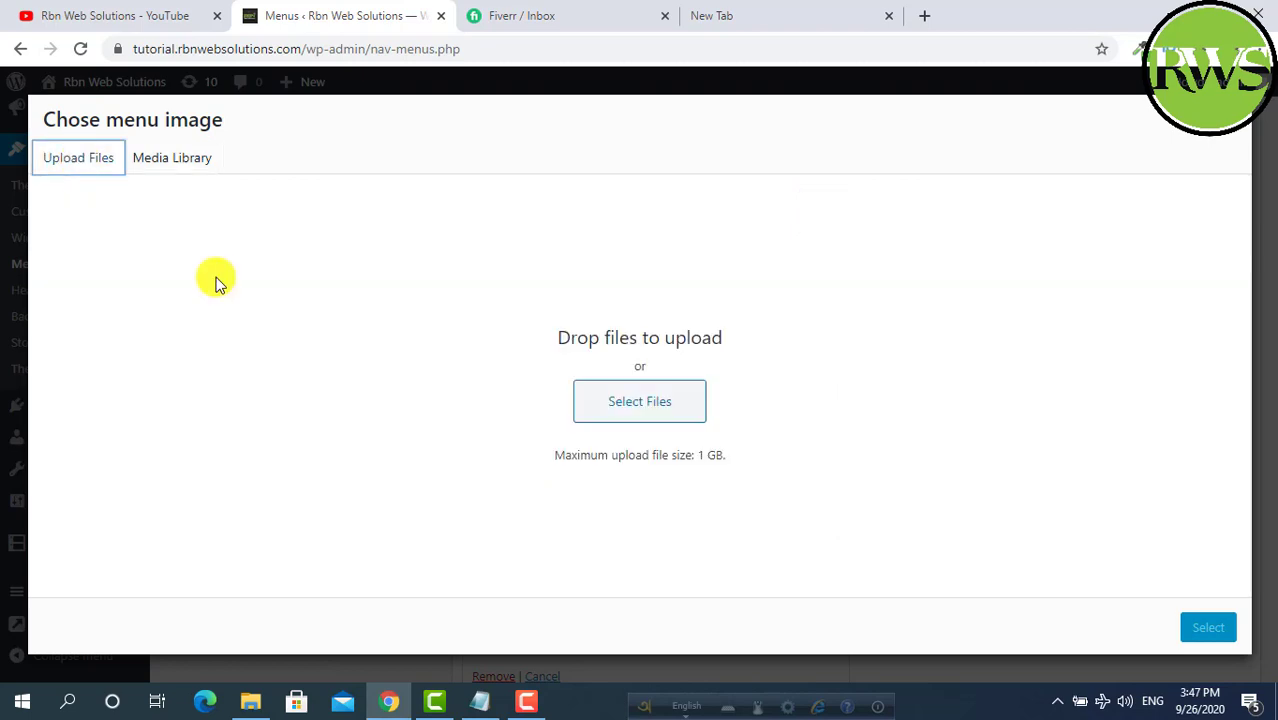
click(650, 403)
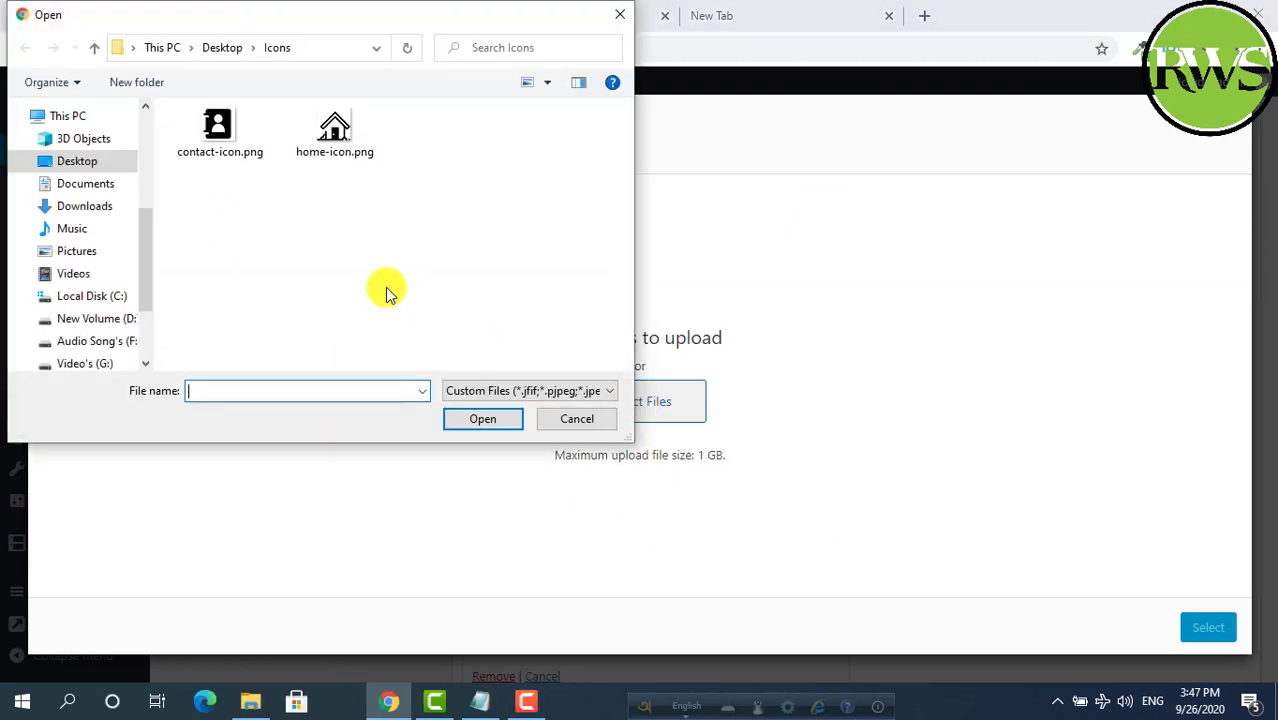
click(234, 146)
click(488, 421)
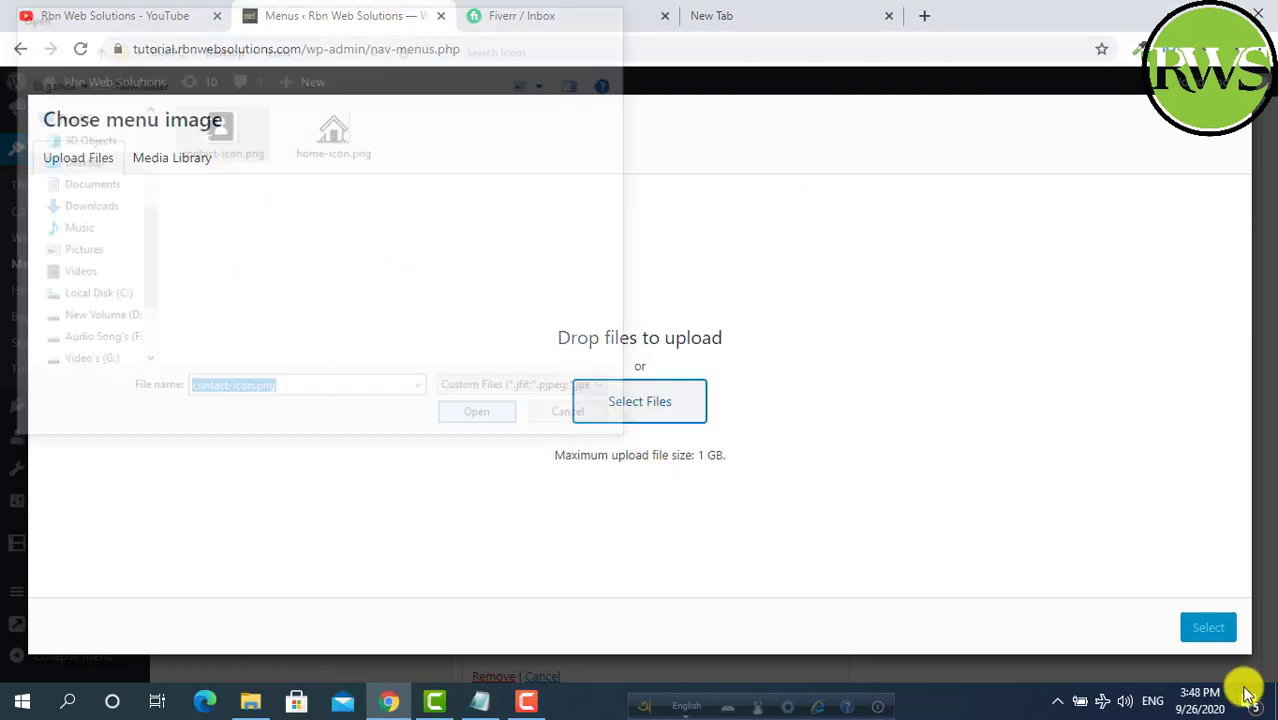
click(1200, 628)
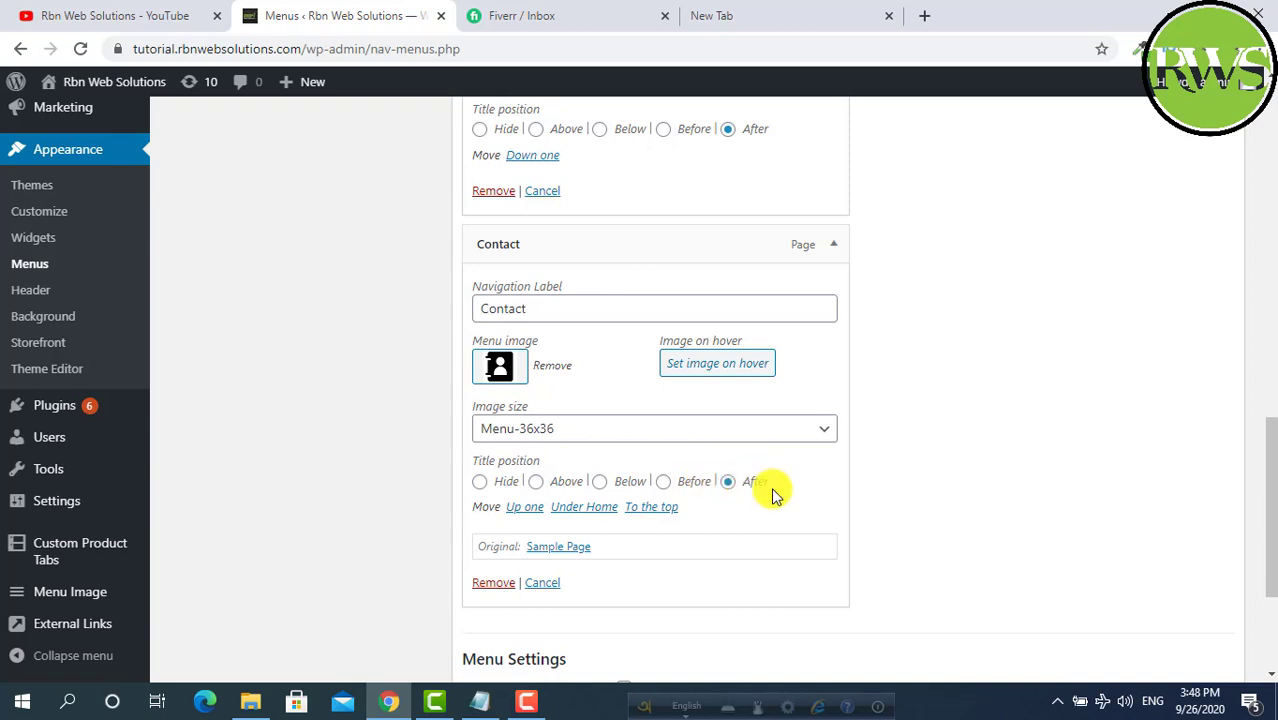
Set Contact's title position to Before and save the Primary Menu
click(663, 483)
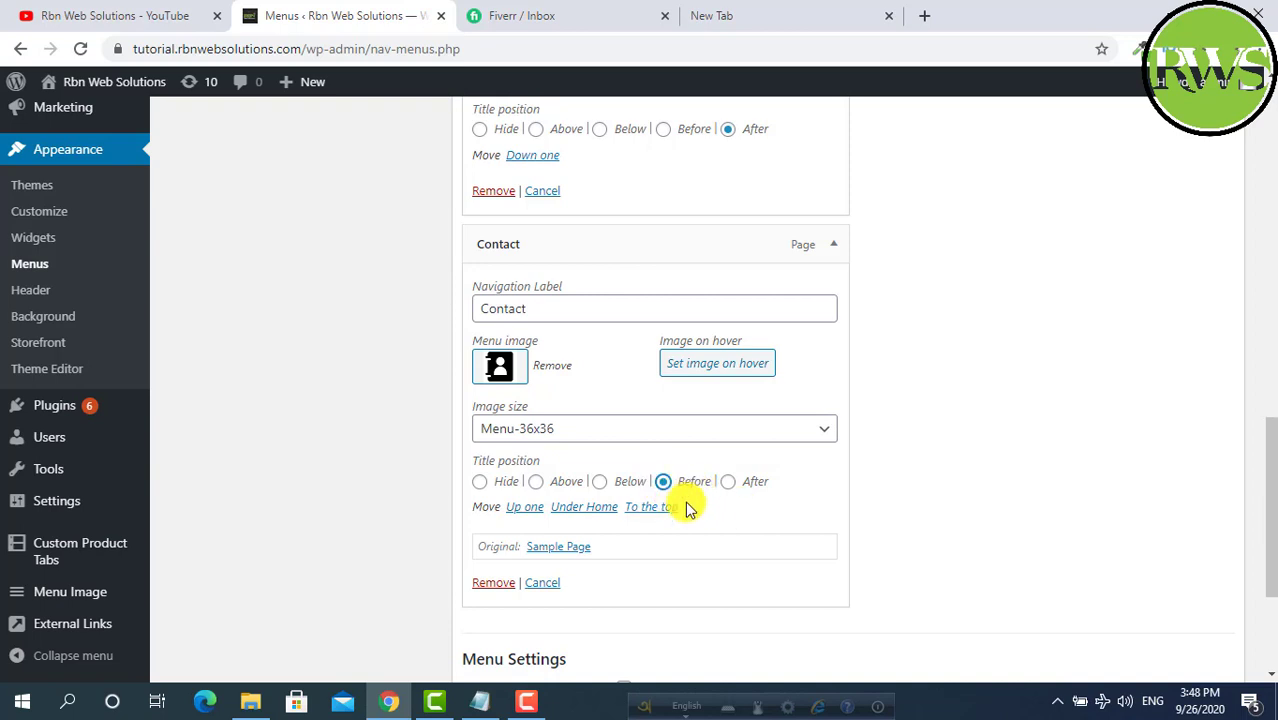
scroll(770, 508, down, 3)
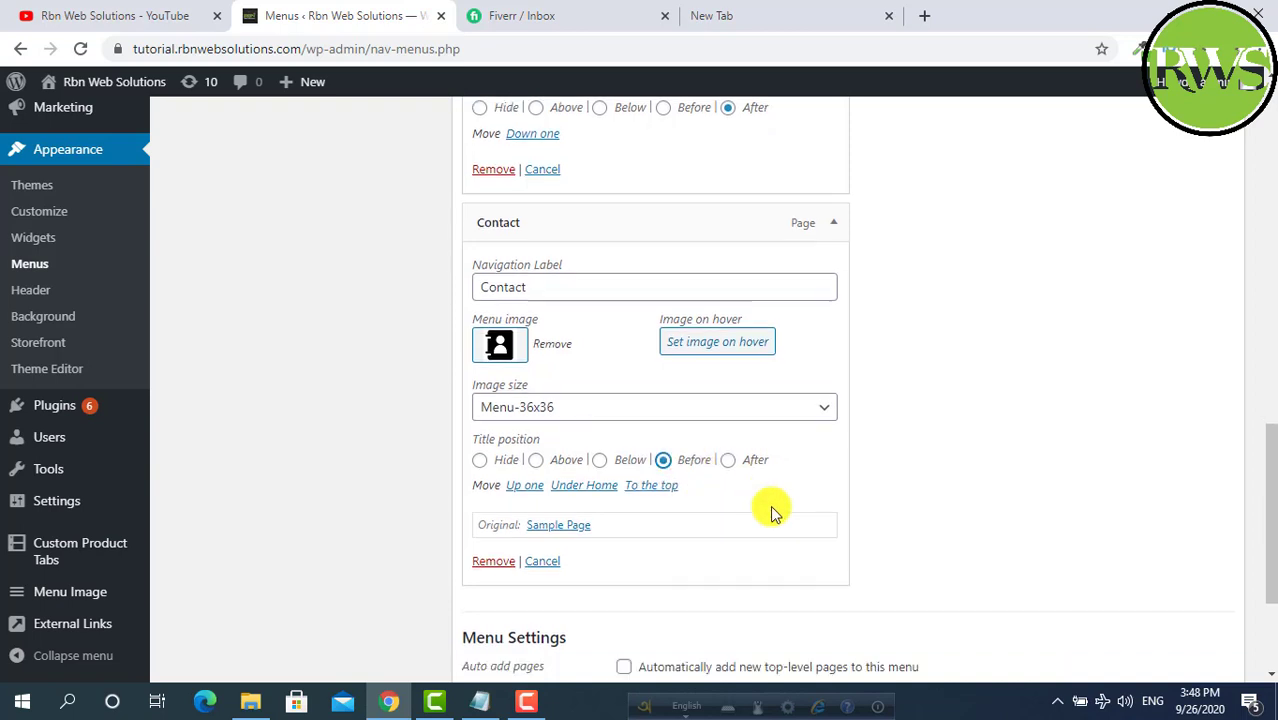
click(1212, 588)
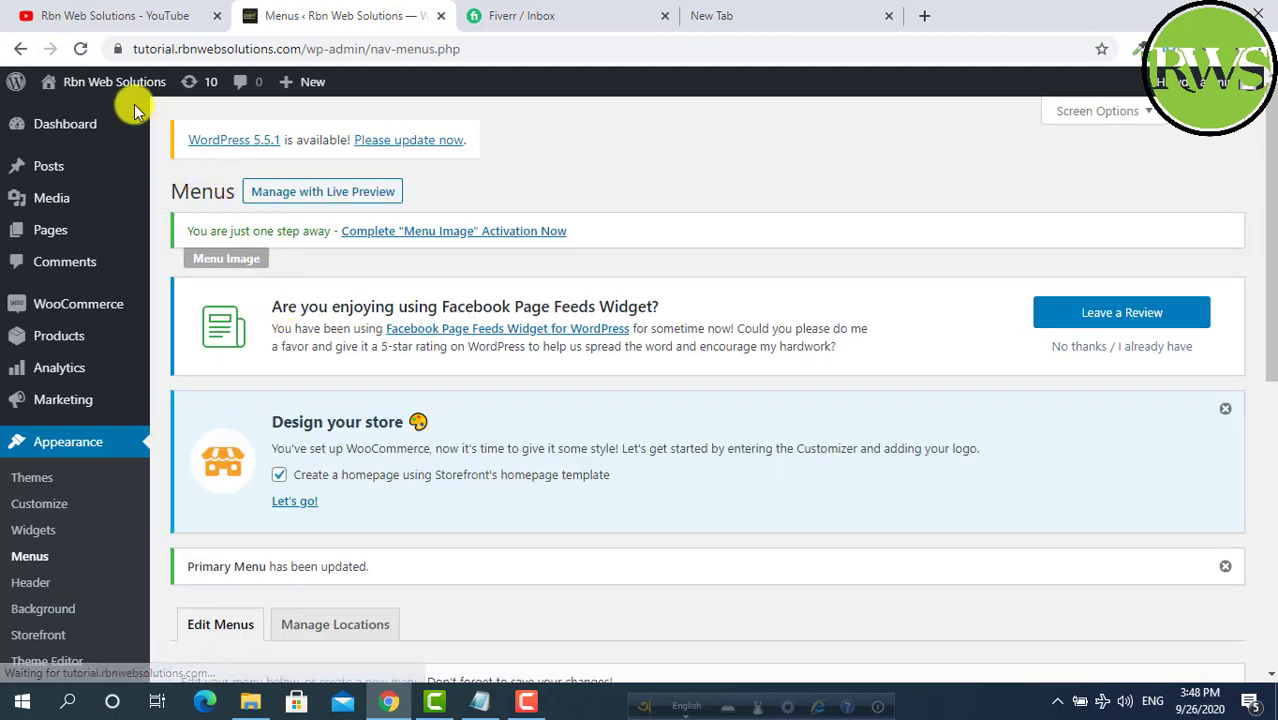
Open the live site from the admin bar's Visit Site link in a new tab and view it
mouse_move(72, 100)
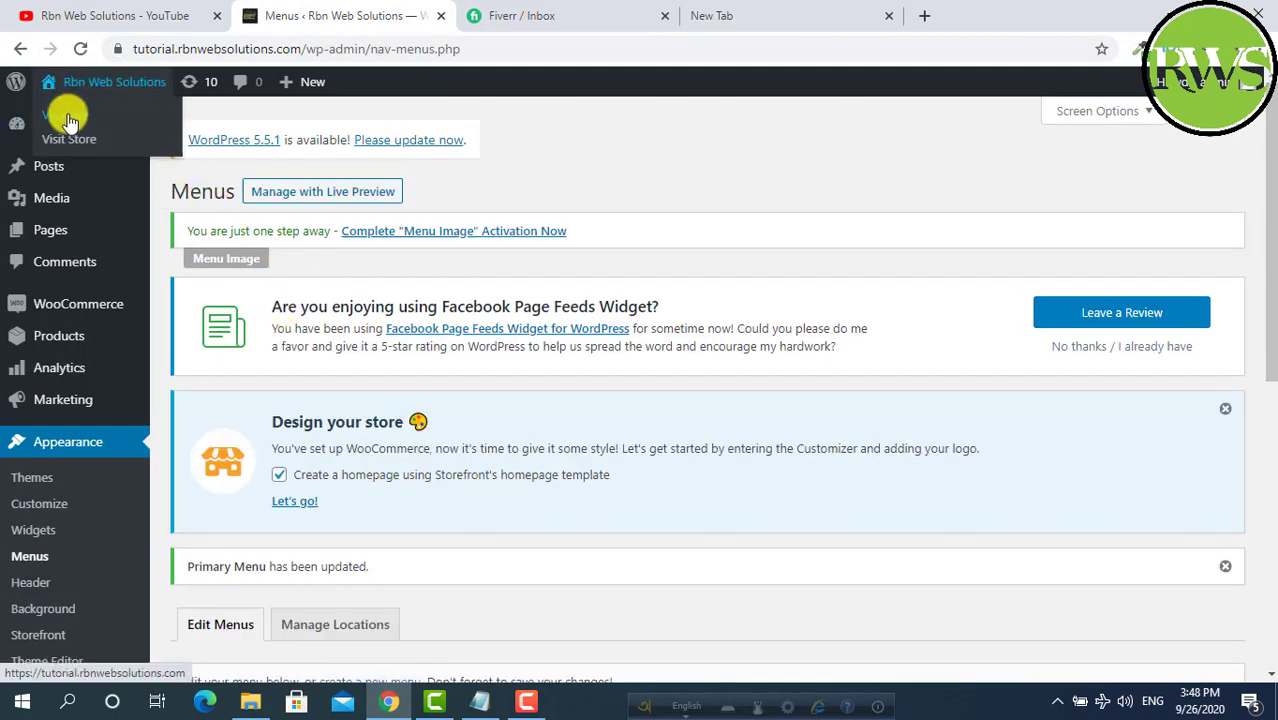
right_click(106, 114)
click(125, 126)
click(485, 12)
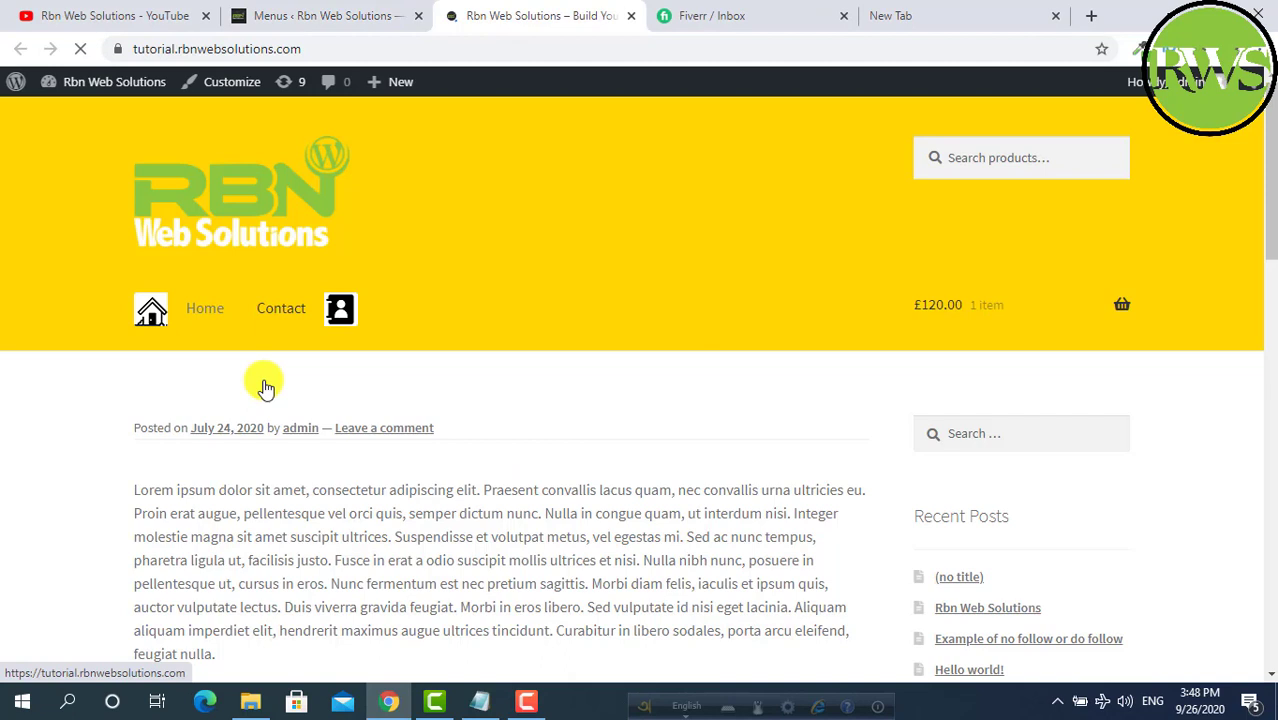